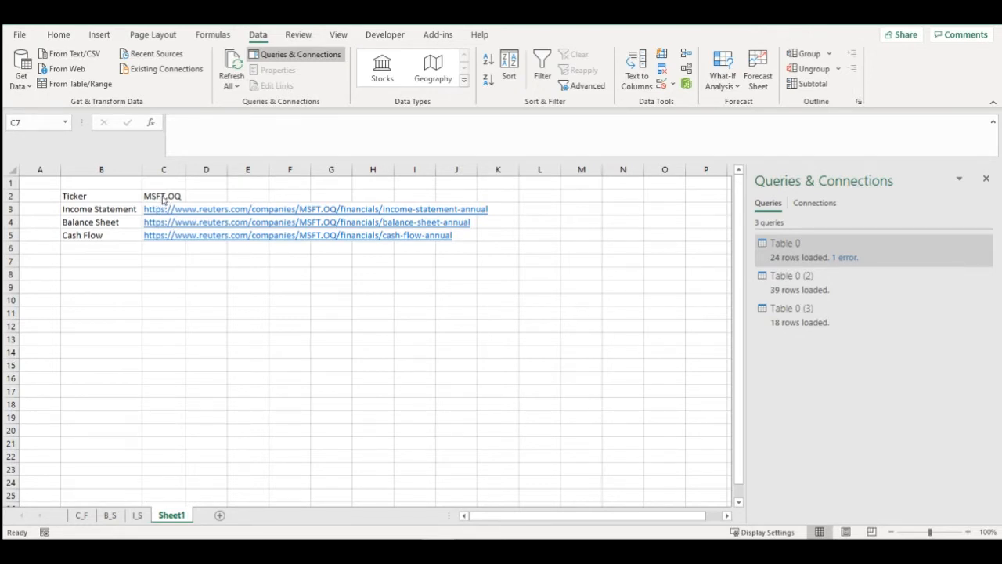
pyautogui.click(171, 197)
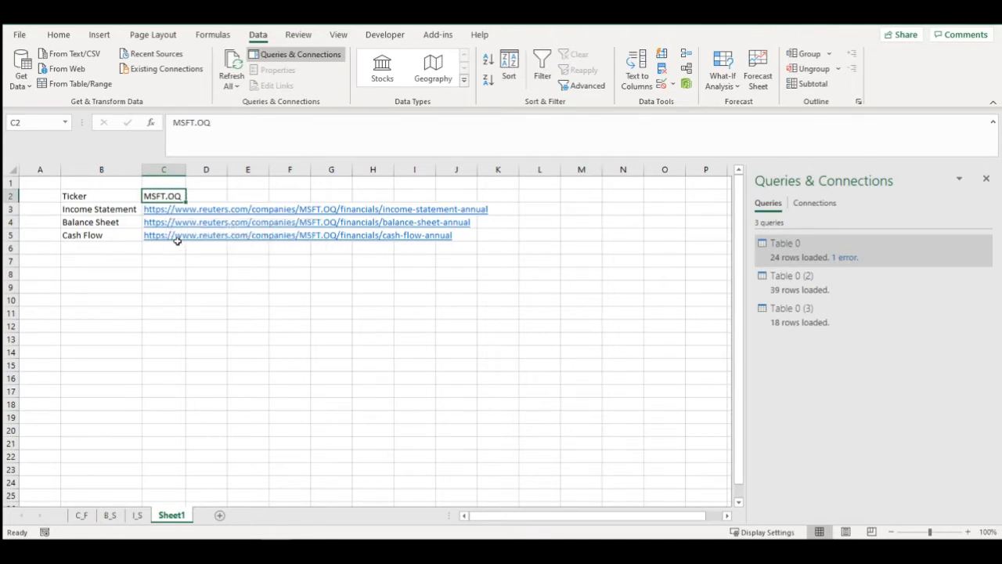
pyautogui.press('Down')
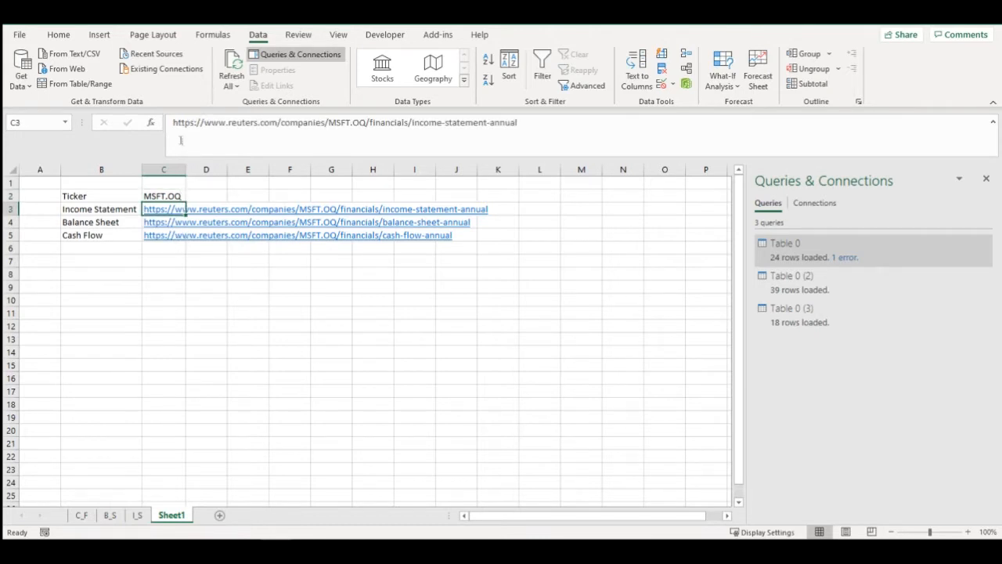
pyautogui.click(172, 122)
pyautogui.write('=')
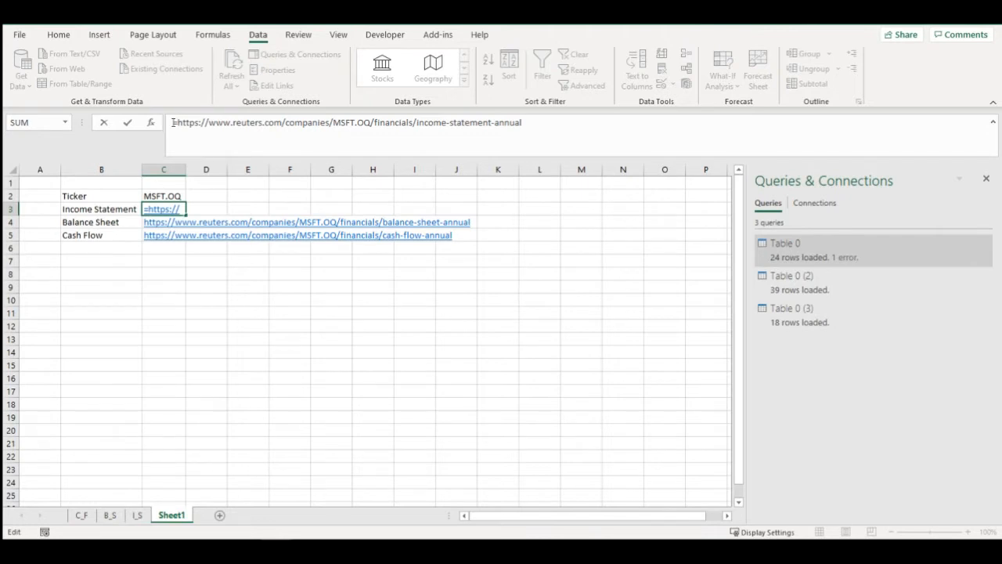
pyautogui.write('concat(')
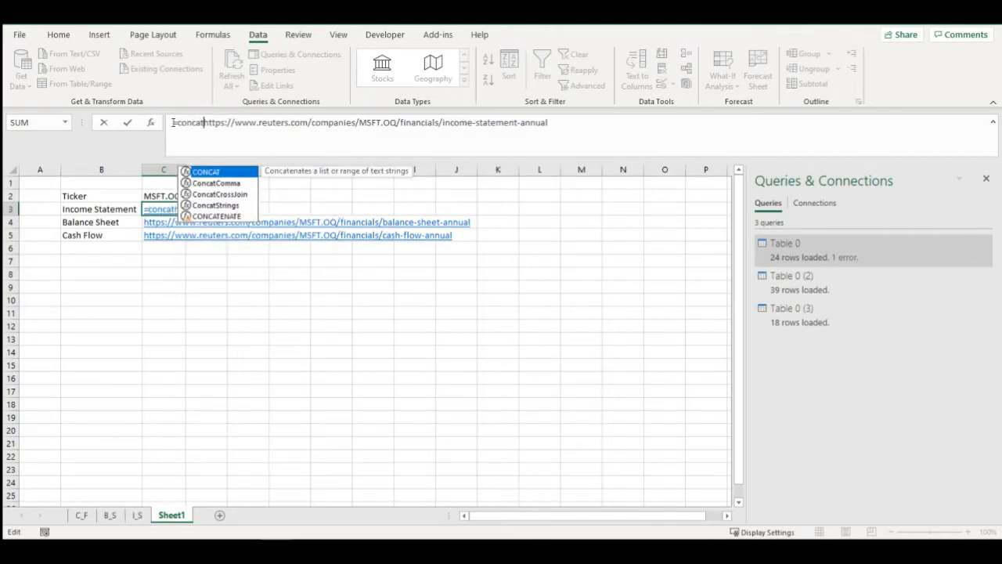
pyautogui.write('"')
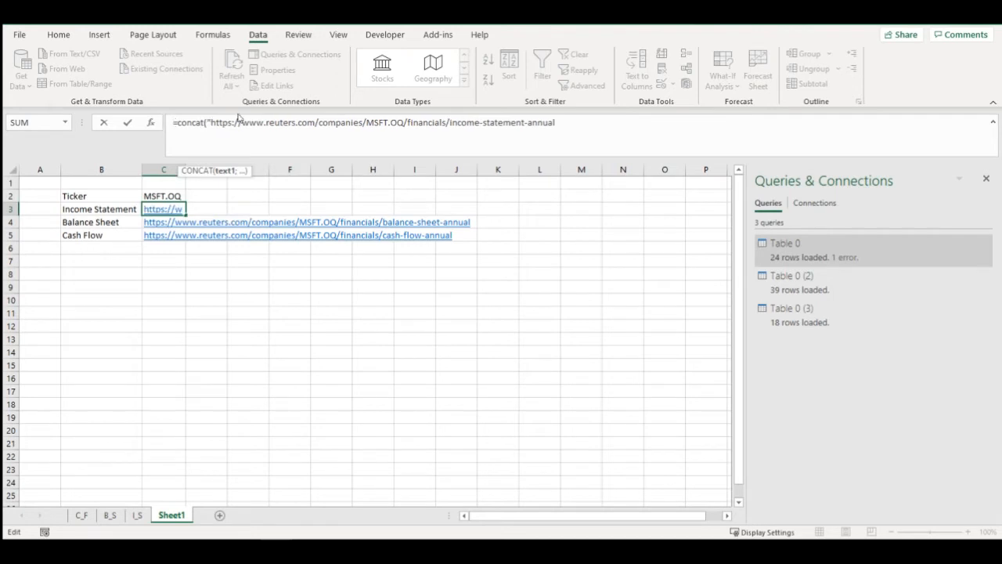
pyautogui.click(367, 122)
pyautogui.write('"')
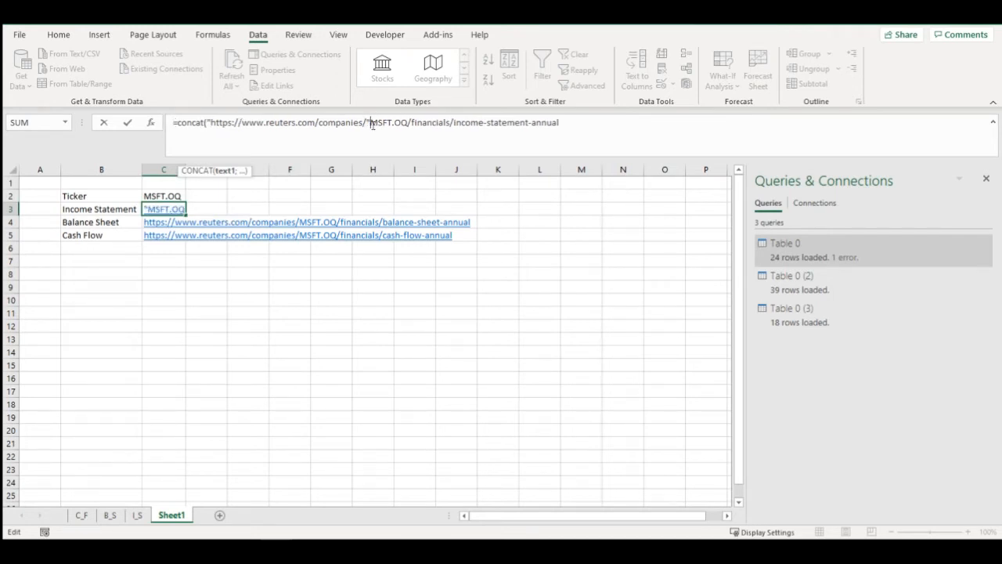
# - Replace the hard-coded ticker in the C3 formula with $C$2 and finish it with "/financials/income-statement-annual" as the third argument
pyautogui.moveTo(372, 124); pyautogui.dragTo(407, 125)
pyautogui.write(';')
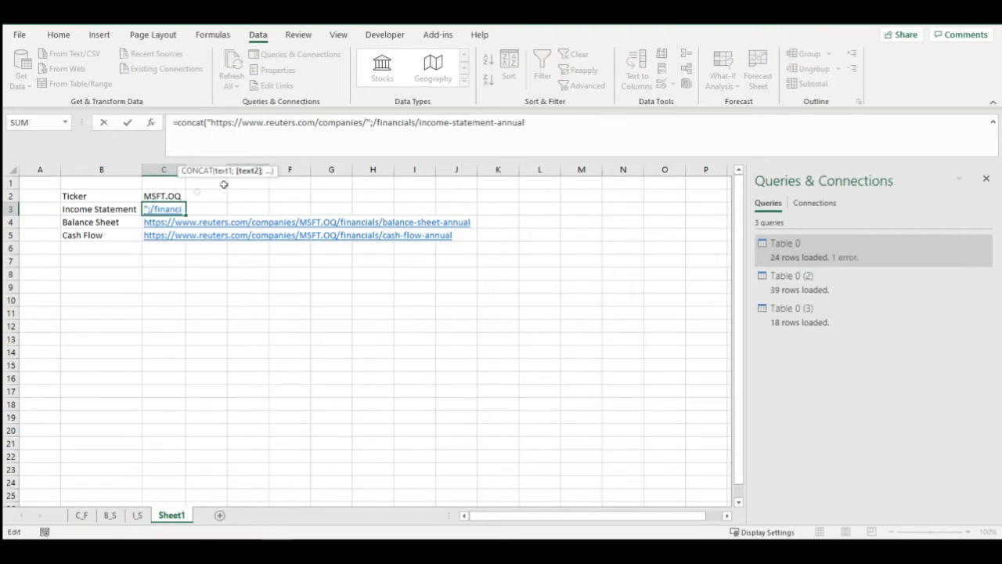
pyautogui.click(164, 194)
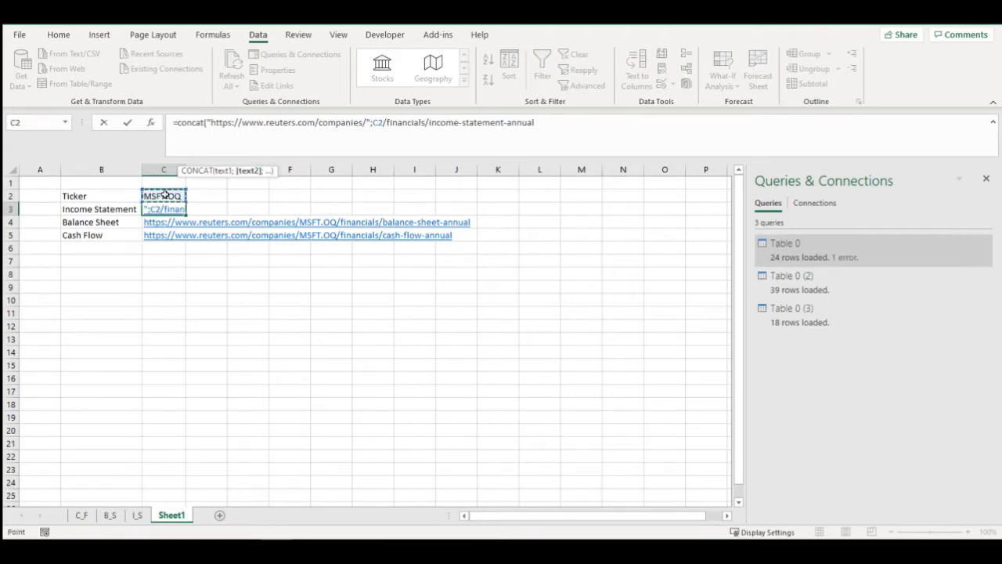
pyautogui.press('F4')
pyautogui.write(';"')
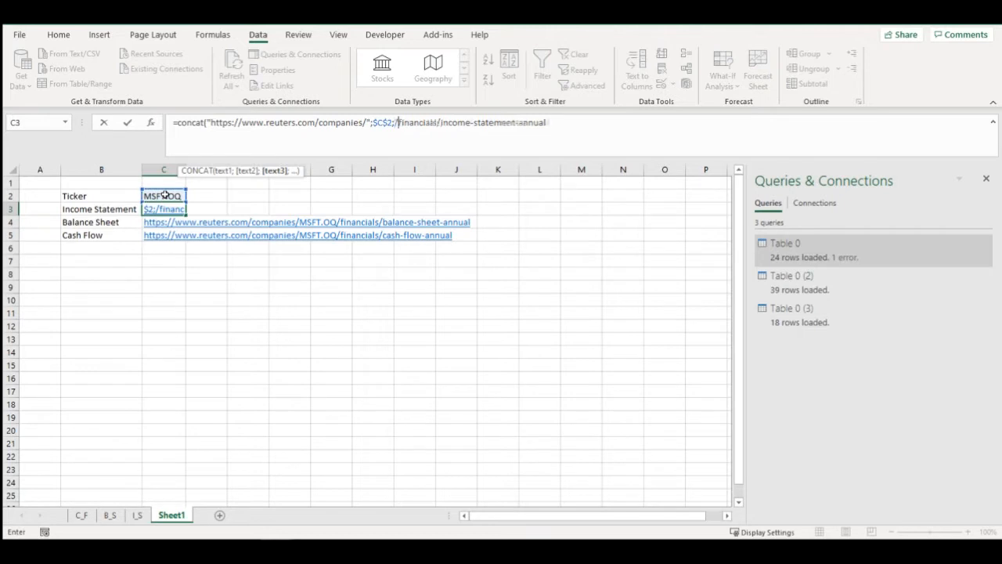
pyautogui.click(560, 121)
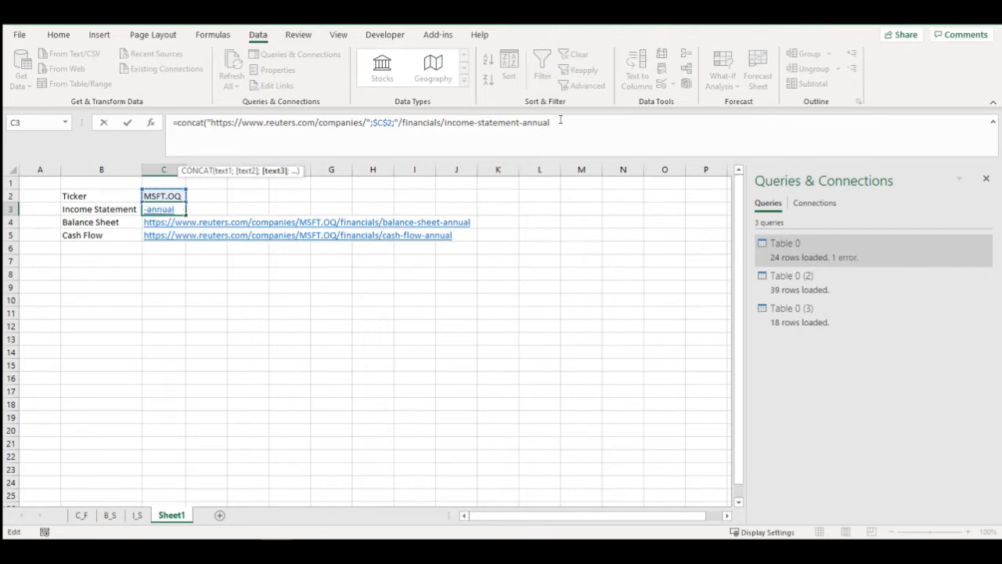
pyautogui.write(')')
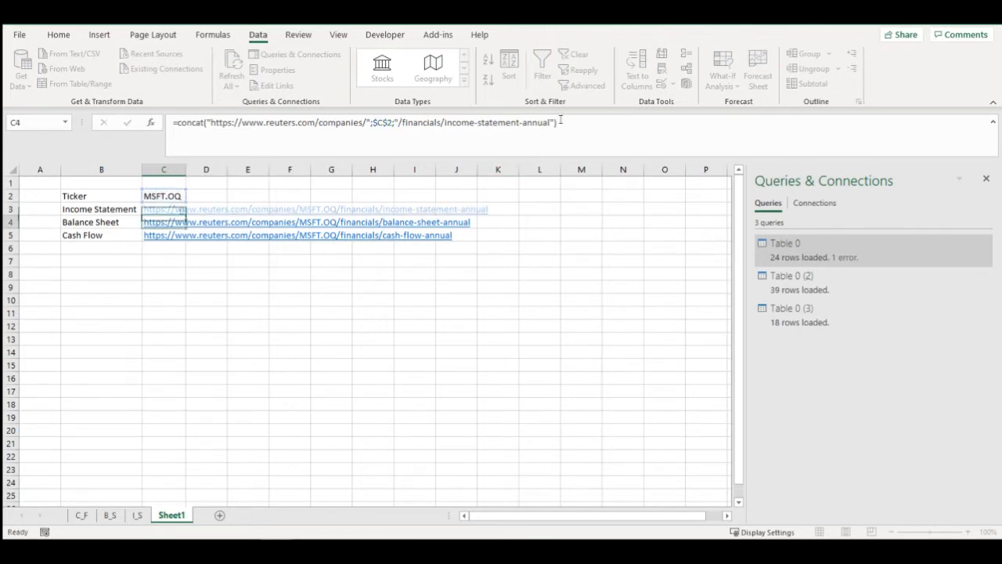
pyautogui.press('Return')
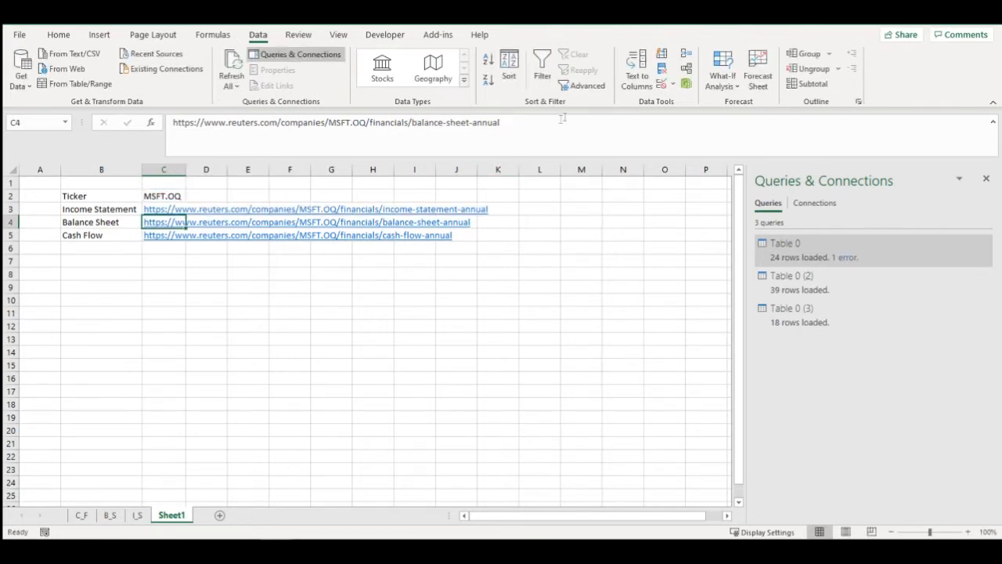
# - Name the Income Statement link cell C3 IS_URL
pyautogui.click(153, 209)
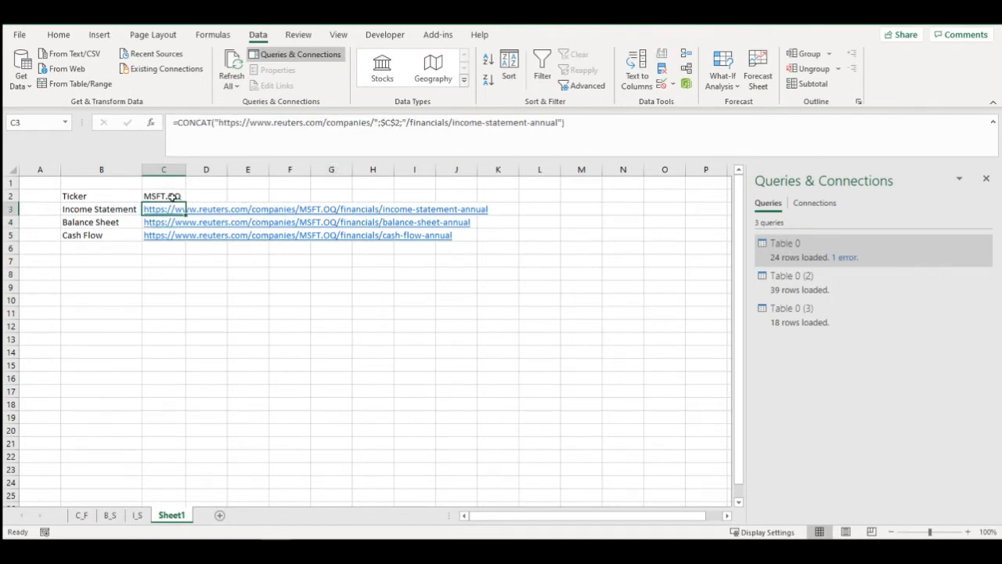
pyautogui.click(34, 121)
pyautogui.write('IS_URL')
pyautogui.press('Return')
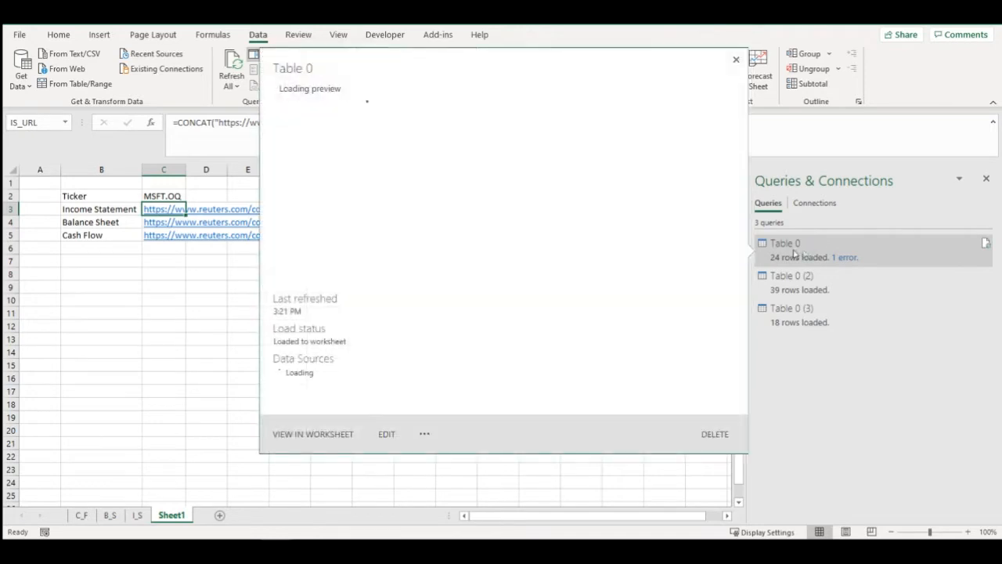
# - Open the Table 0 query for editing, select its Source step and show the query code in the Advanced Editor
pyautogui.click(796, 251)
pyautogui.rightClick(796, 243)
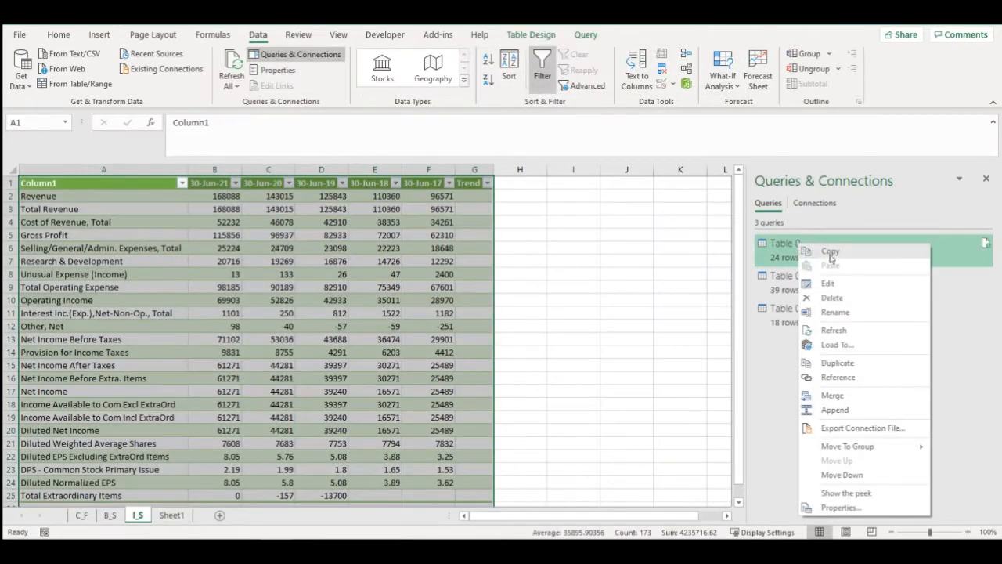
pyautogui.click(831, 284)
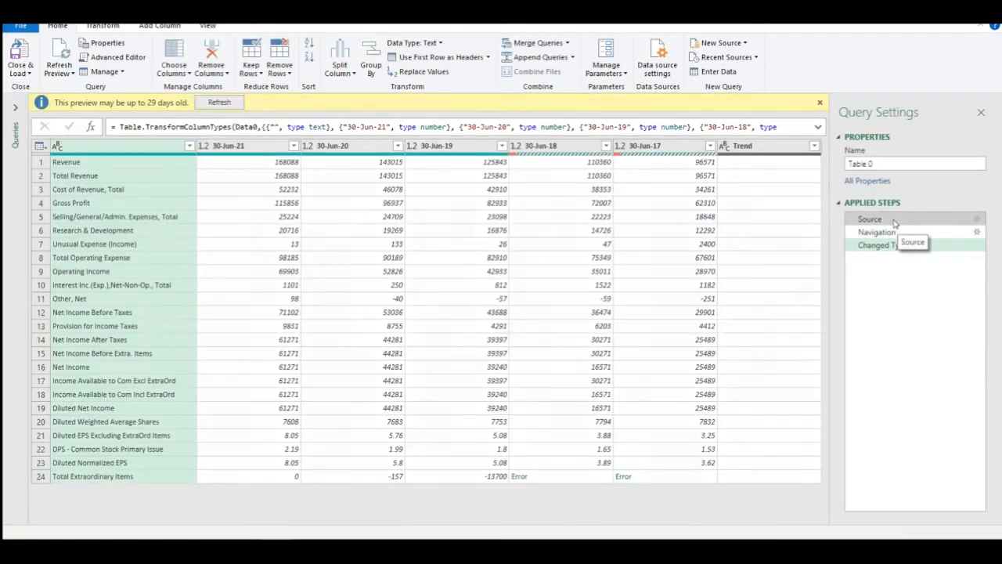
pyautogui.click(875, 221)
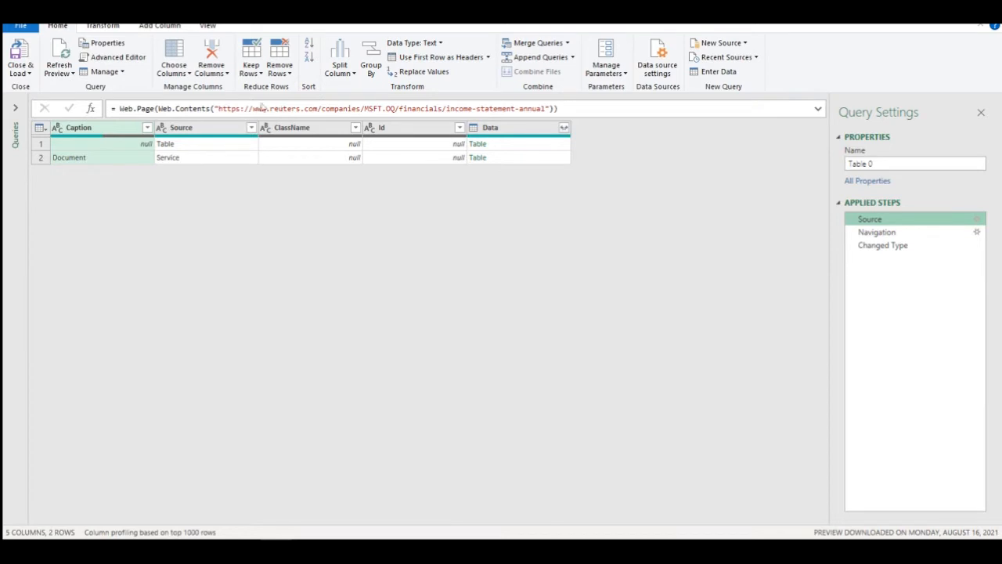
pyautogui.click(207, 26)
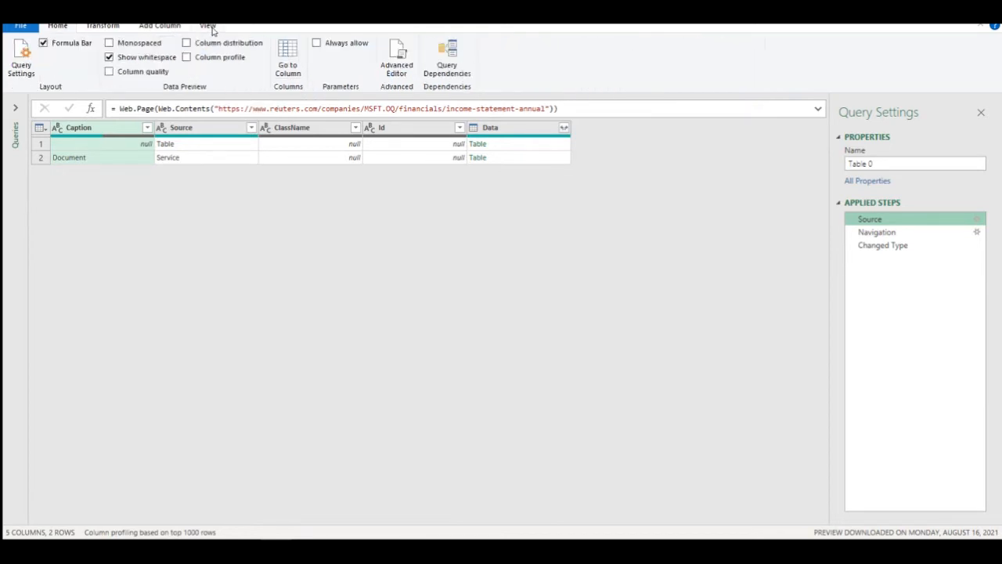
pyautogui.click(401, 57)
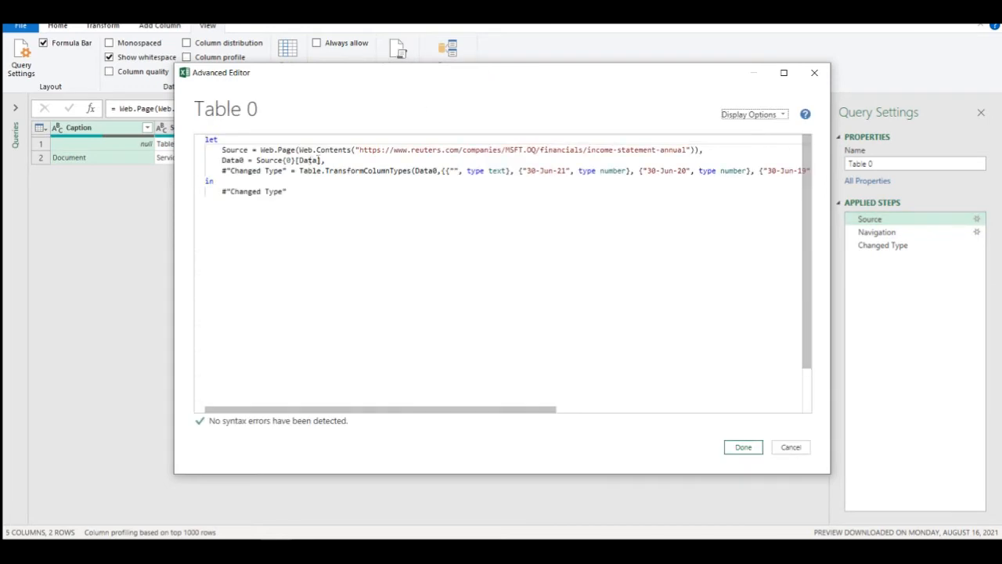
# - Insert a new line above Source in the query code containing URL = Excel.CurrentWorkbook()
pyautogui.click(224, 151)
pyautogui.press('Return')
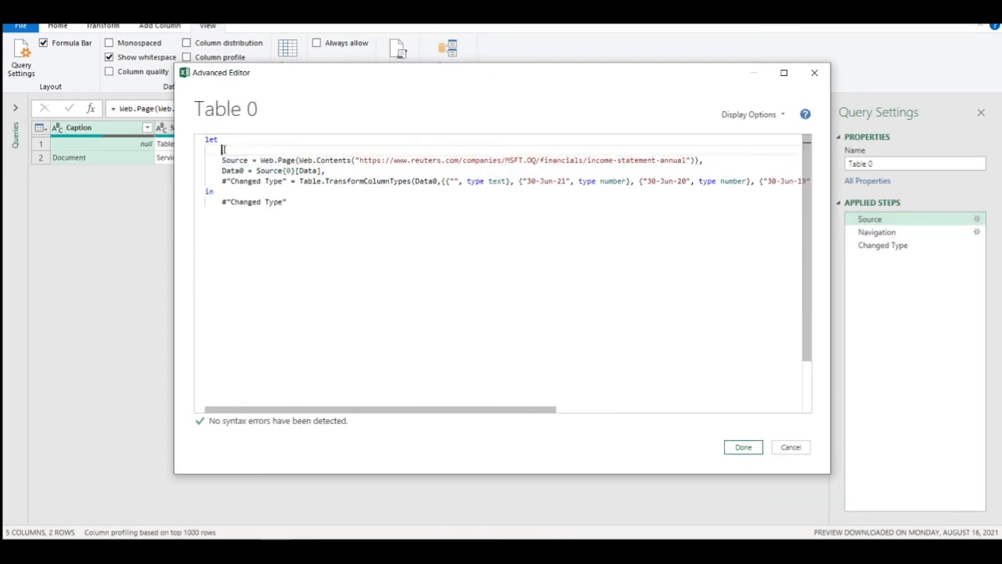
pyautogui.write('URL = Exce')
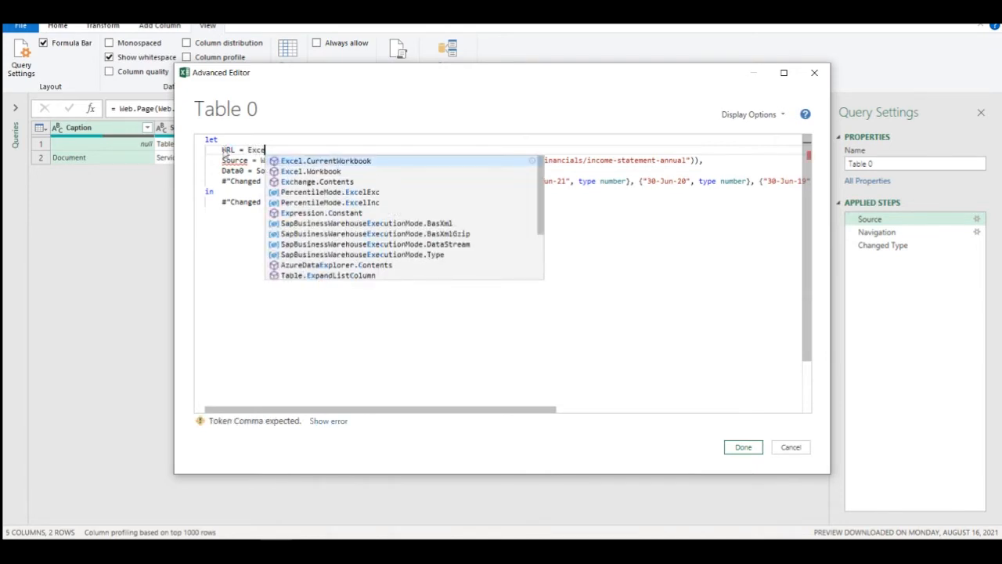
pyautogui.click(309, 162)
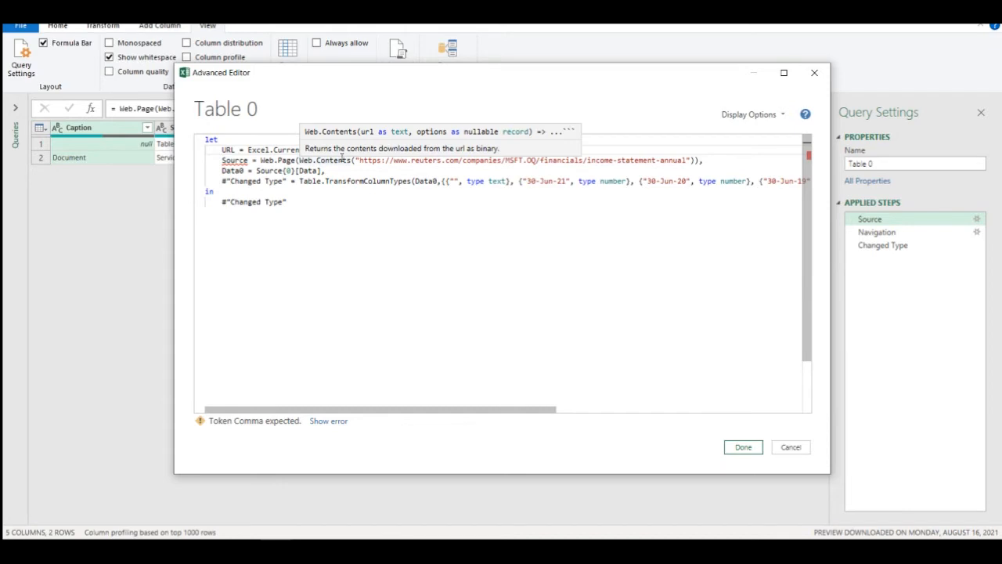
pyautogui.write('()')
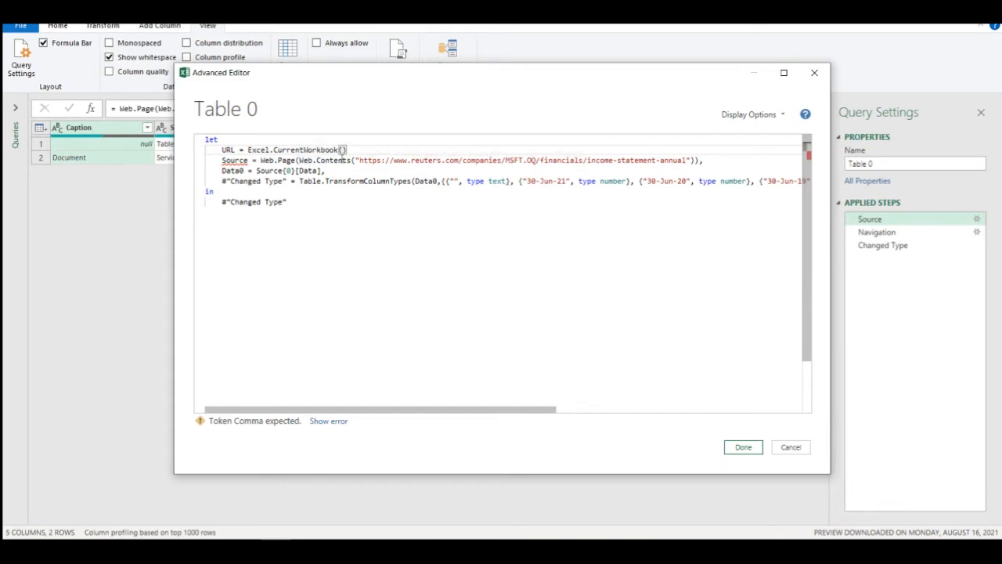
# - Complete the URL line by appending {[Name="IS_URL"]}[Content]{0}[Column1], so it reads the named cell's value
pyautogui.write('{')
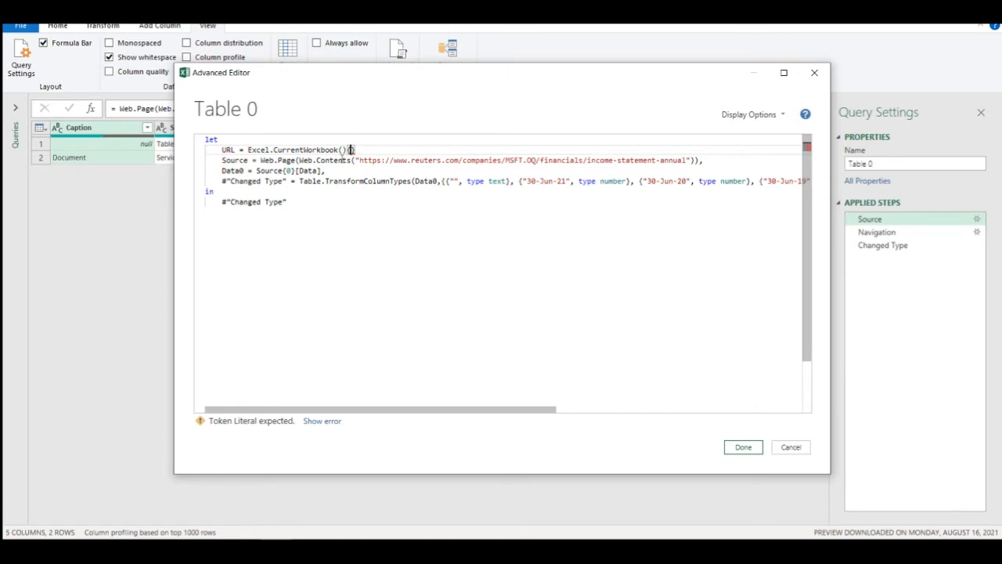
pyautogui.write('[')
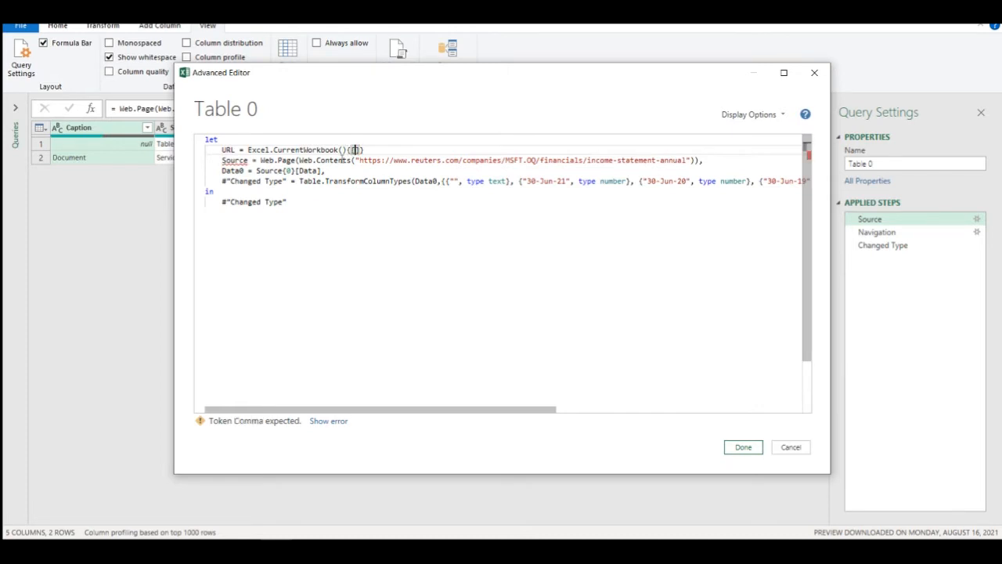
pyautogui.write('Name="IS_URL"]}[Content')
pyautogui.press('Right')
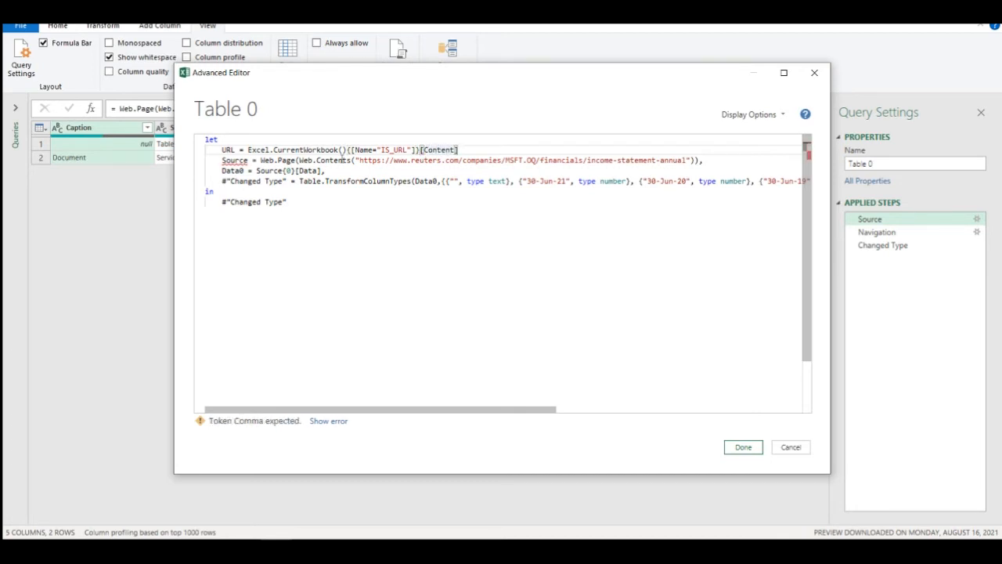
pyautogui.write('{')
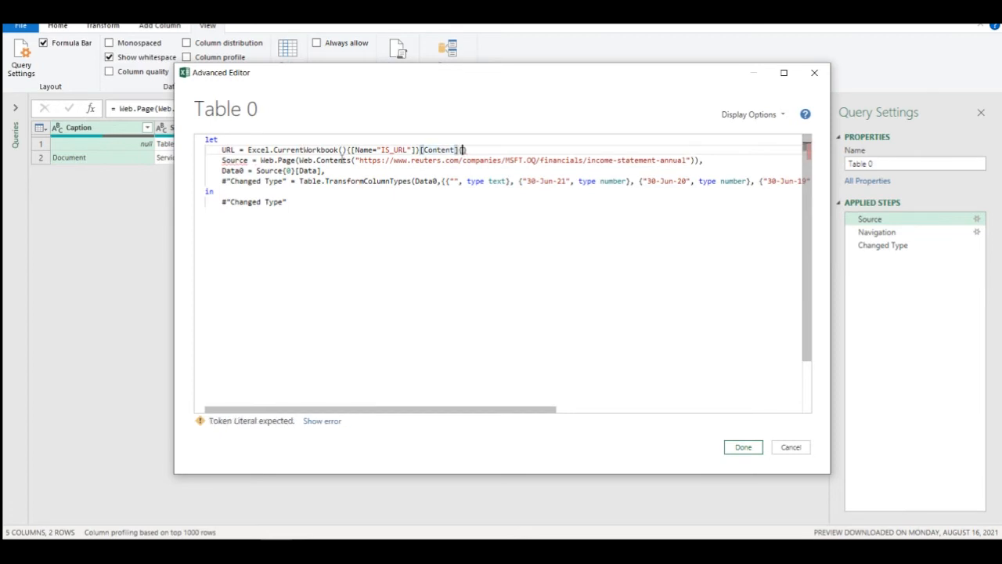
pyautogui.write('0}')
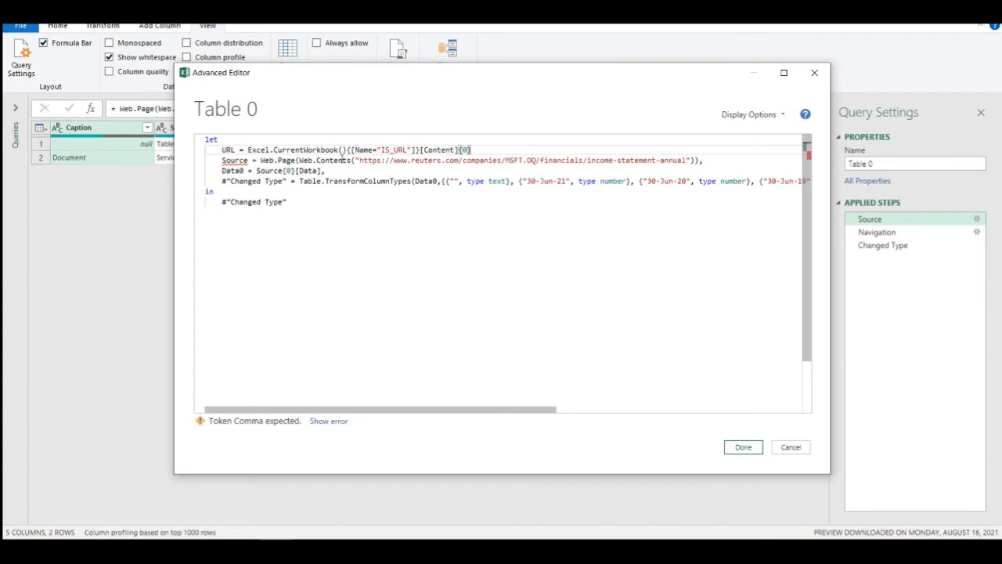
pyautogui.write('[Column1')
pyautogui.click(519, 150)
pyautogui.write(',')
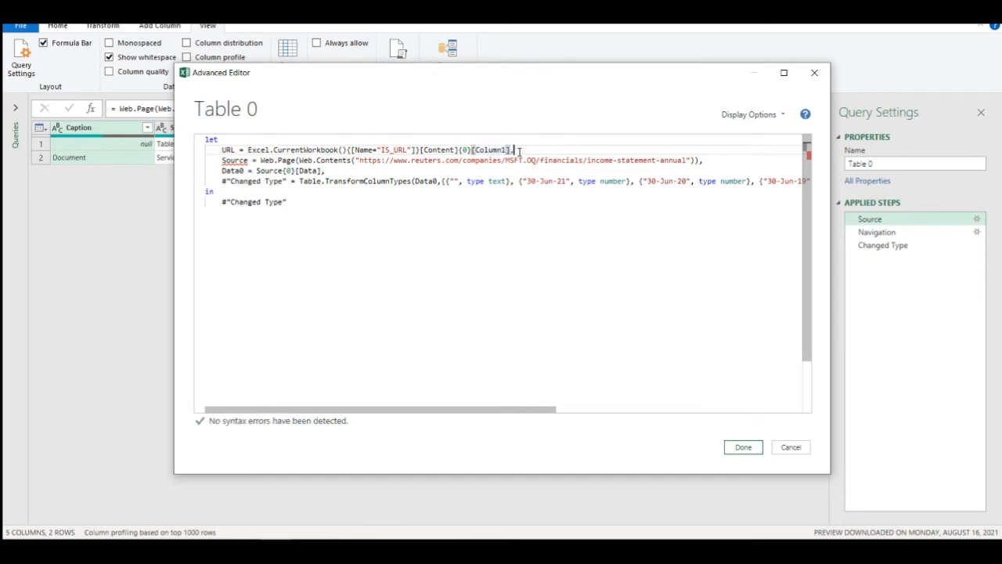
# - Replace the quoted web address inside Web.Contents with the URL variable and apply the query code
pyautogui.moveTo(235, 150); pyautogui.dragTo(221, 150)
pyautogui.hotkey('ctrl', 'c')
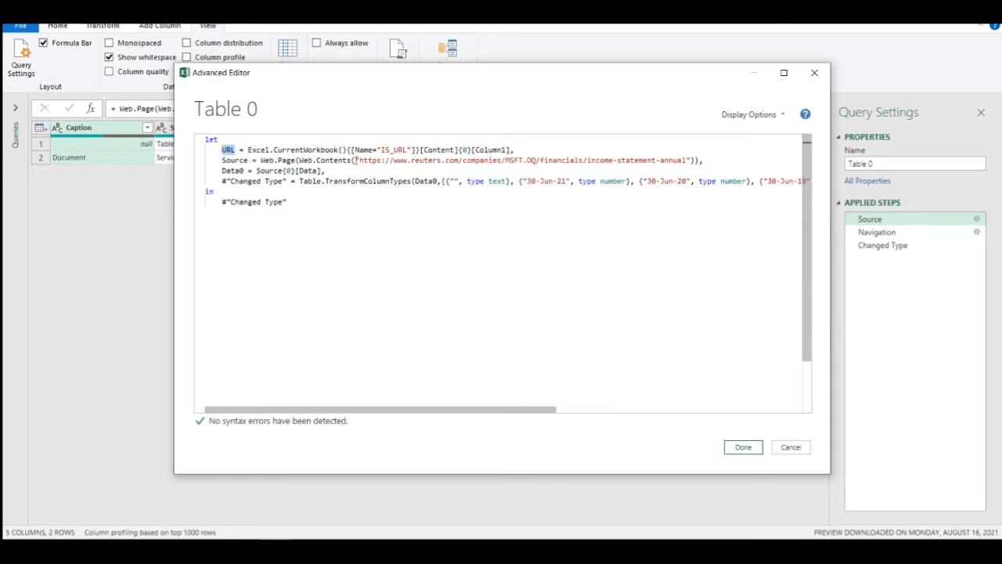
pyautogui.moveTo(357, 160); pyautogui.dragTo(688, 160)
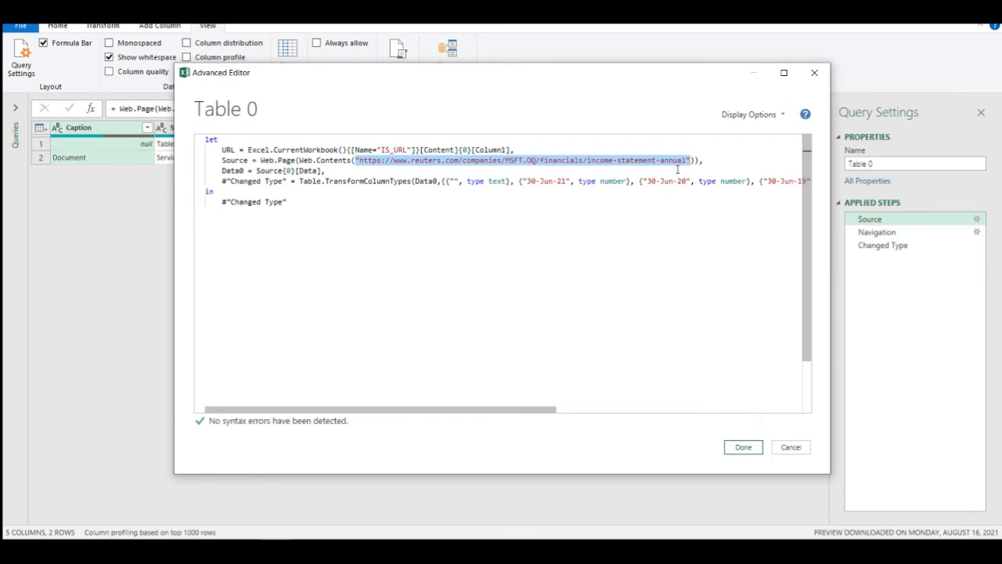
pyautogui.hotkey('ctrl', 'v')
pyautogui.press('Down')
pyautogui.click(366, 195)
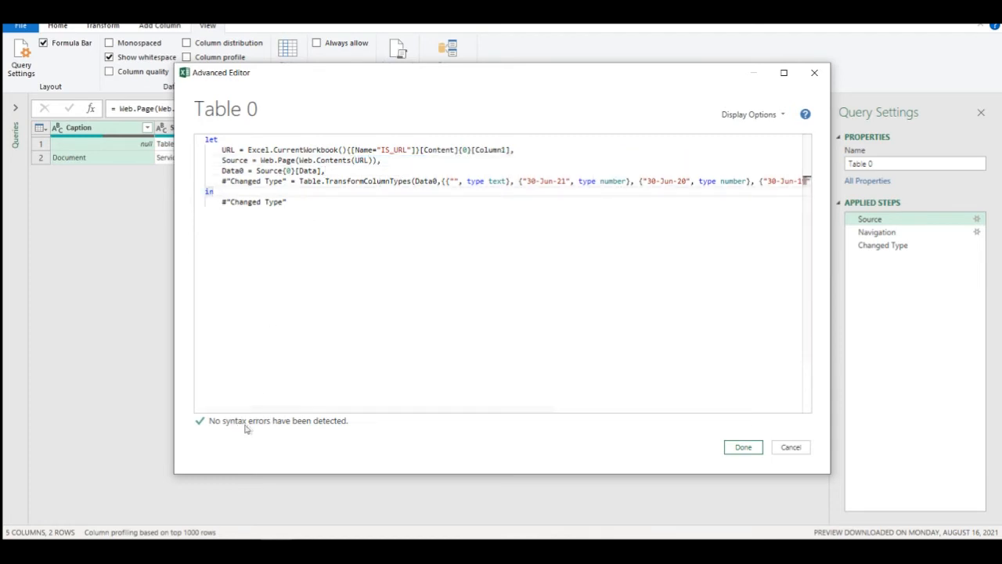
pyautogui.click(744, 448)
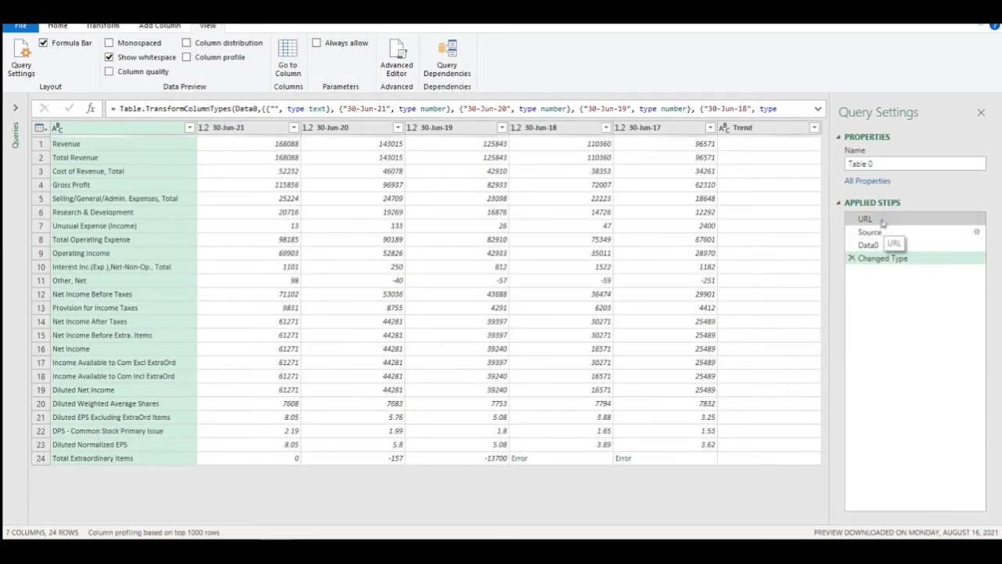
# - Examine the result of each applied step in the Table 0 query, from URL through Source and Data0 to Changed Type
pyautogui.click(883, 222)
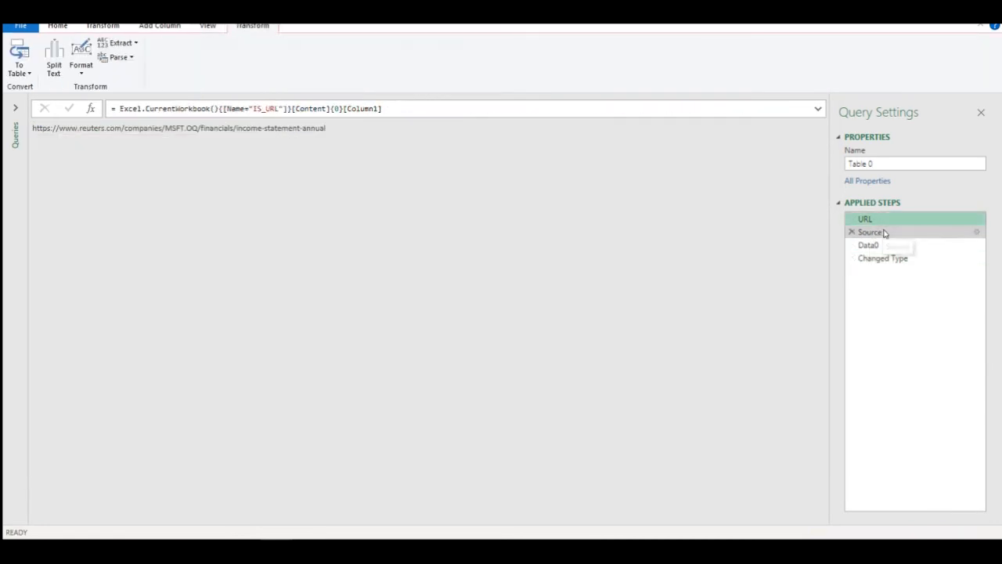
pyautogui.click(884, 233)
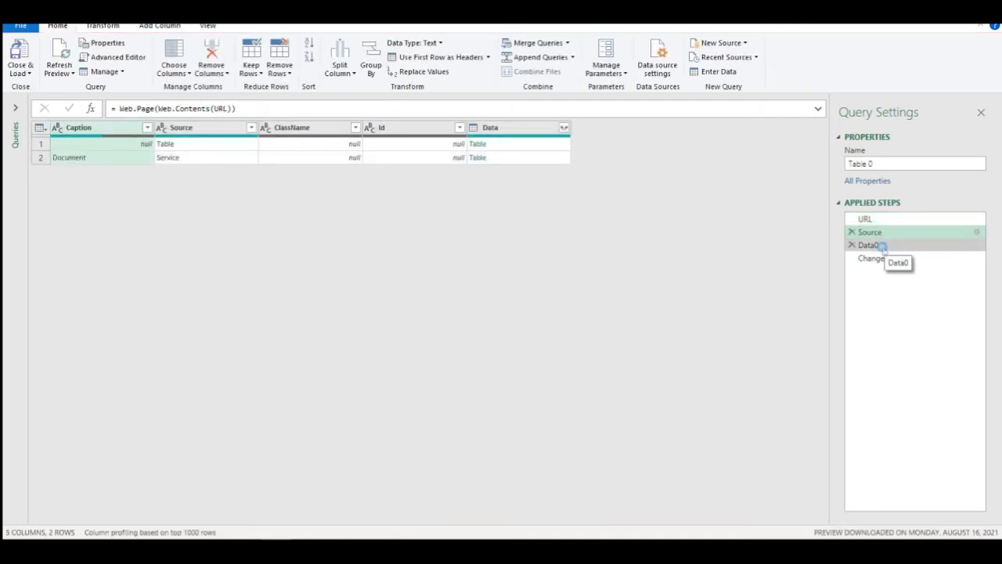
pyautogui.click(883, 246)
pyautogui.click(879, 260)
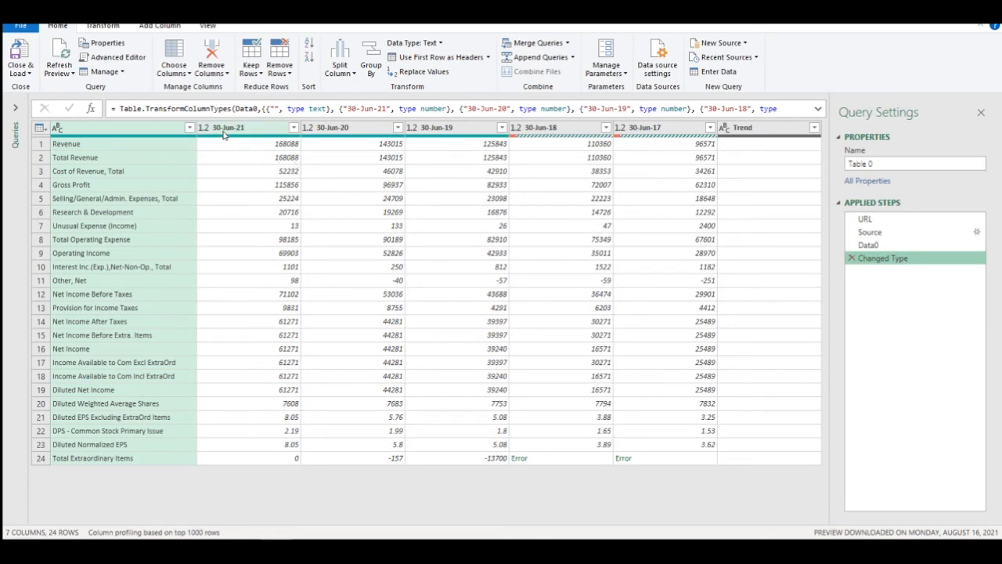
# - Delete the Changed Type step from the Table 0 query and load the query back into the workbook
pyautogui.click(852, 259)
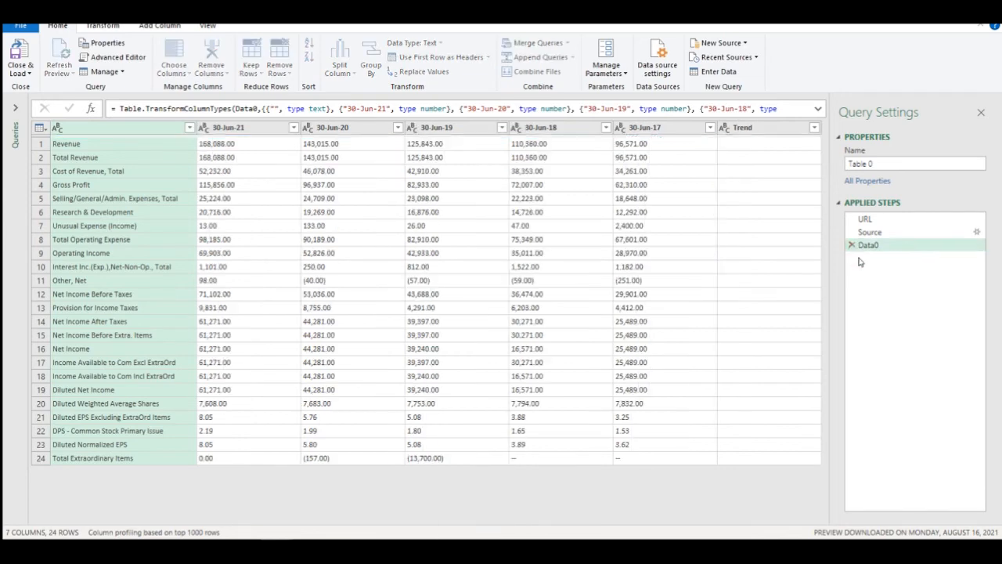
pyautogui.click(20, 50)
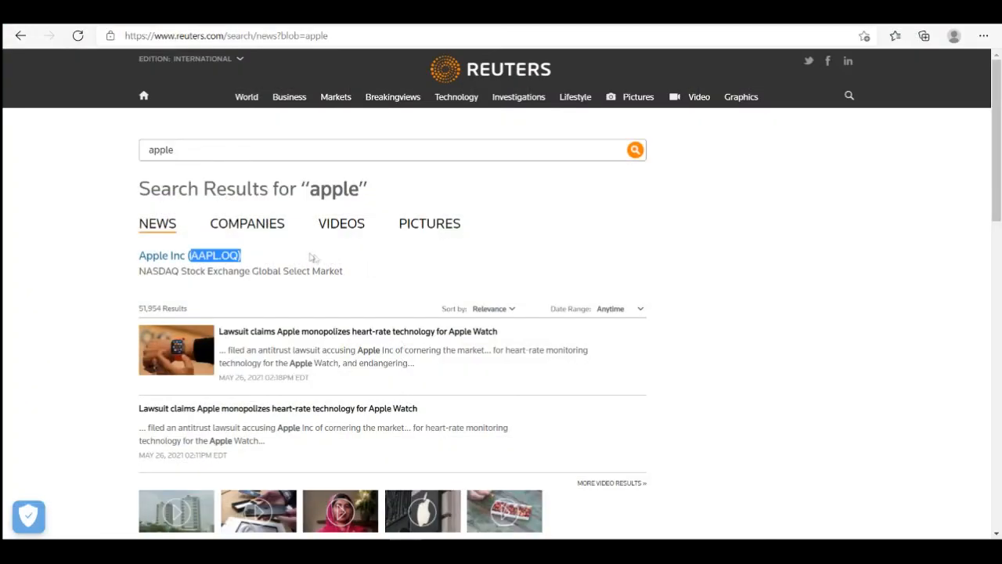
# - Set the ticker in cell C2 of Sheet1 to AAPL.OQ, the Apple code from the Reuters search results
pyautogui.click(281, 257)
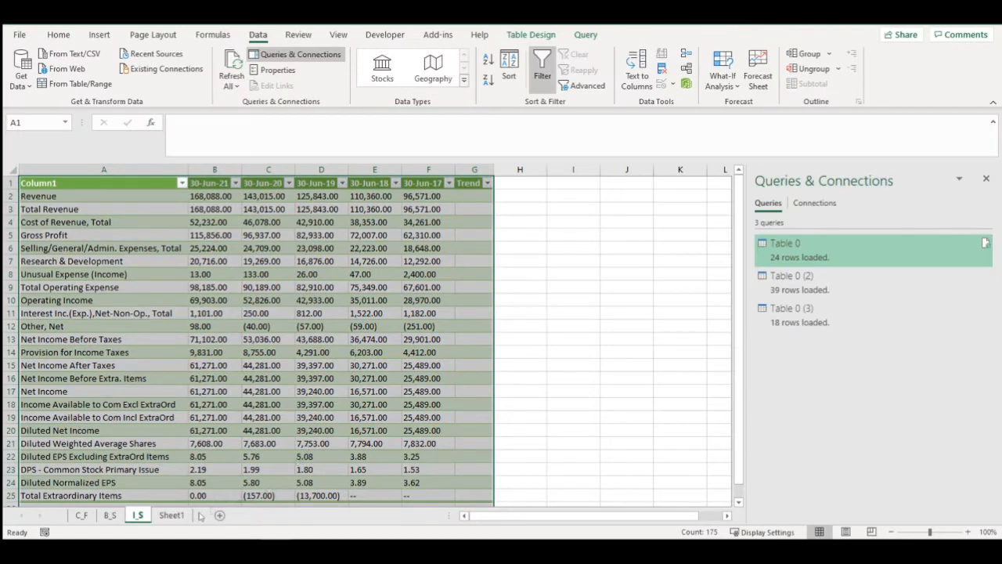
pyautogui.click(172, 515)
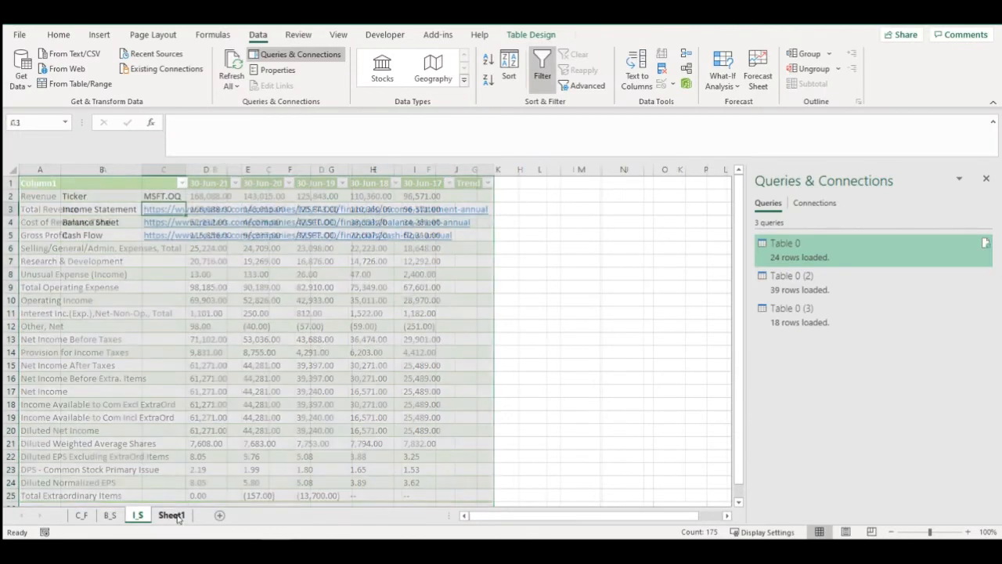
pyautogui.click(174, 195)
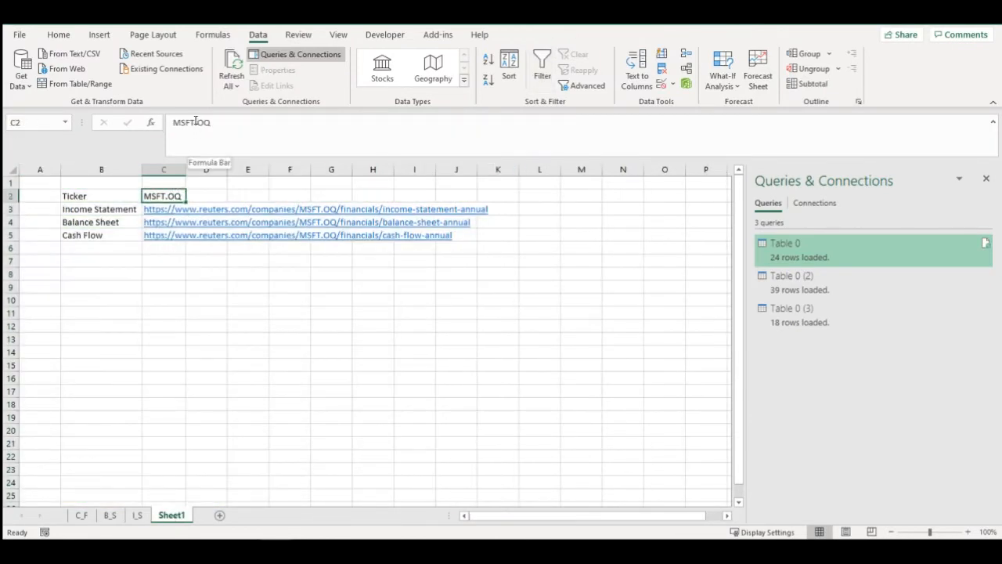
pyautogui.moveTo(196, 122); pyautogui.dragTo(134, 125)
pyautogui.write('AAPL')
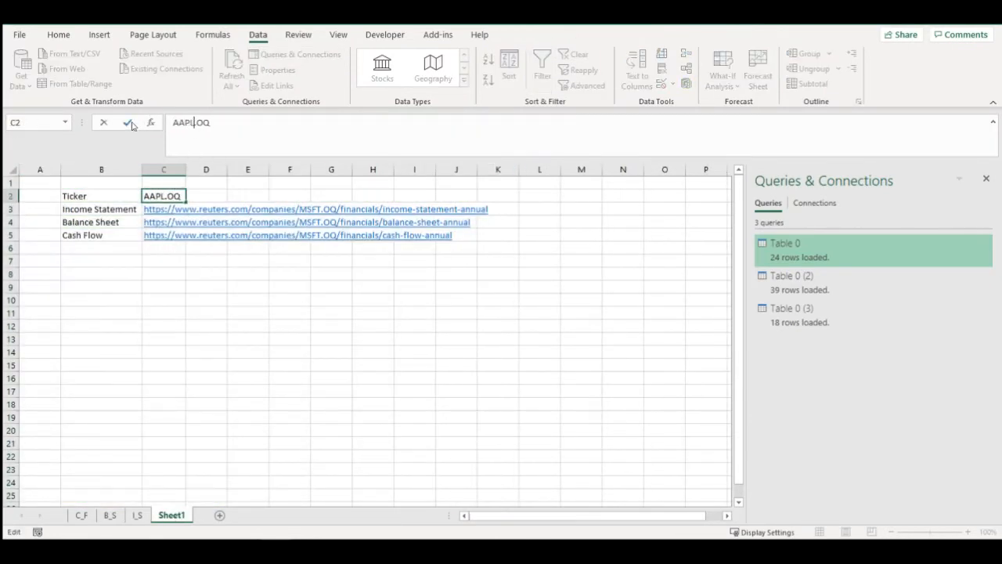
pyautogui.press('Return')
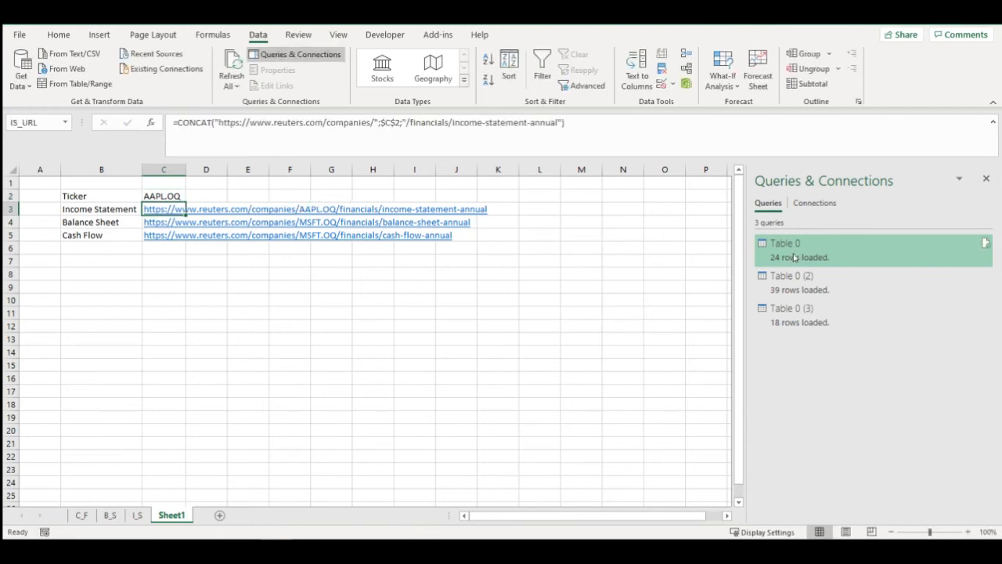
# - Refresh the Table 0 query to load the income statement for the new ticker, and return to Sheet1
pyautogui.moveTo(791, 248)
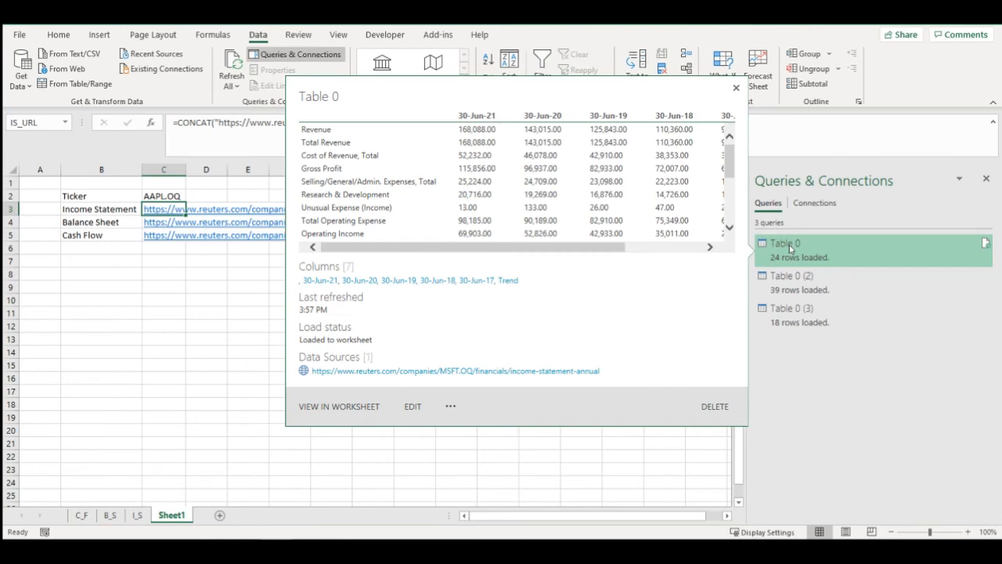
pyautogui.rightClick(791, 247)
pyautogui.click(841, 334)
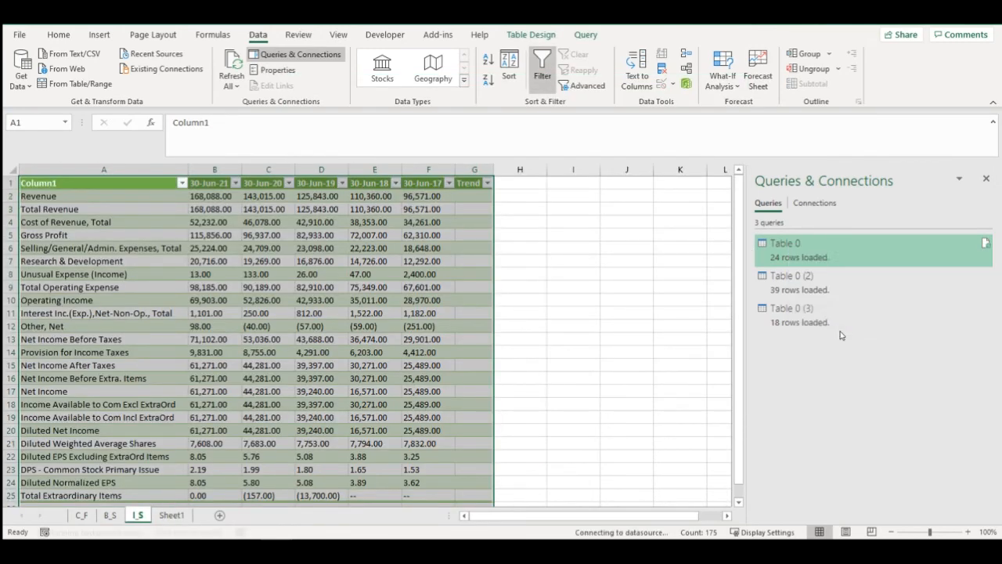
pyautogui.moveTo(841, 329)
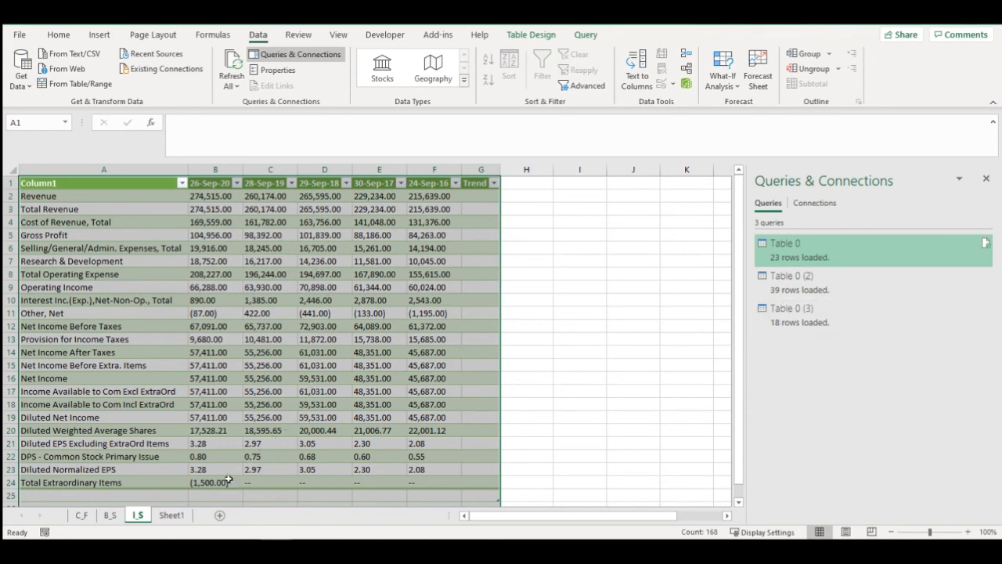
pyautogui.click(172, 515)
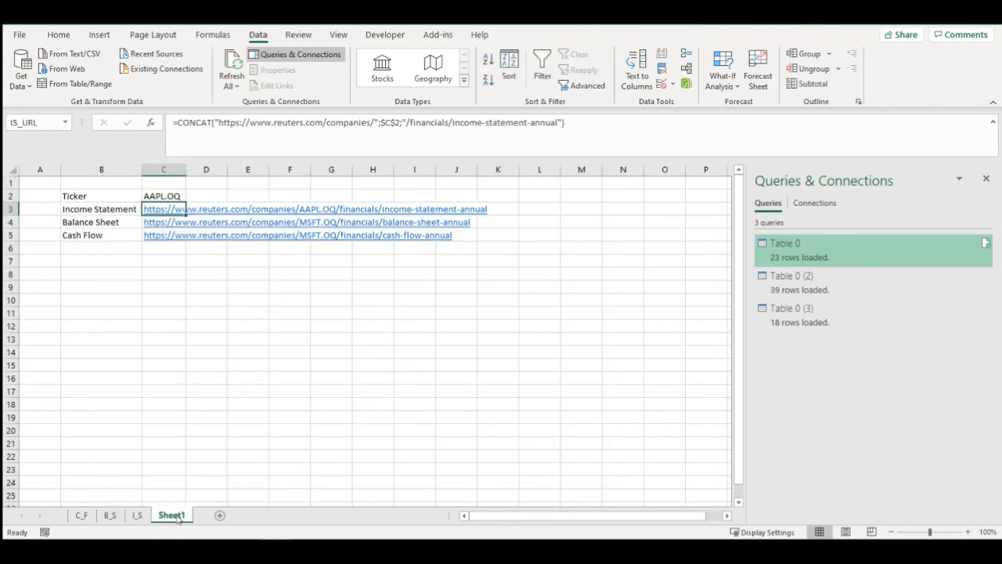
pyautogui.click(167, 260)
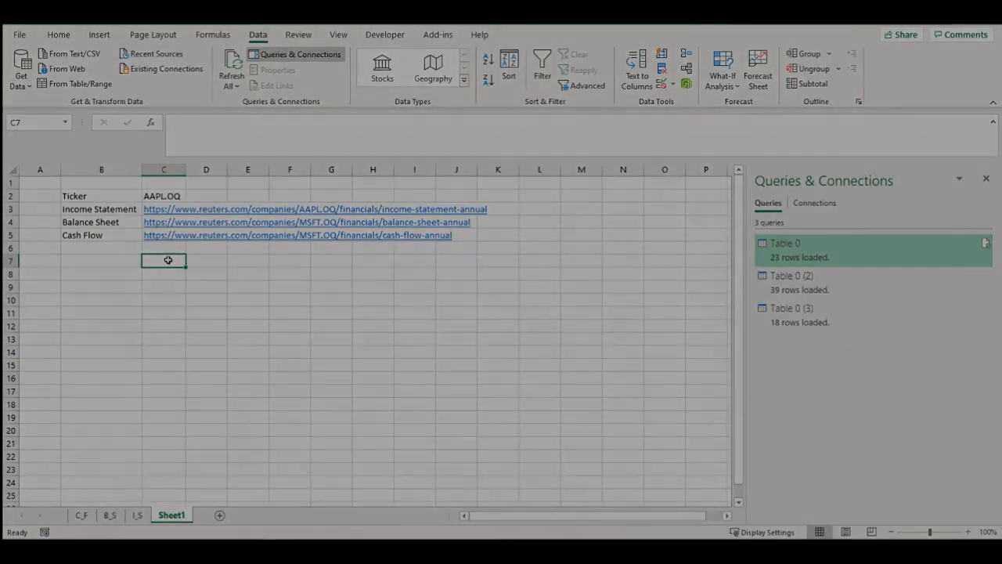